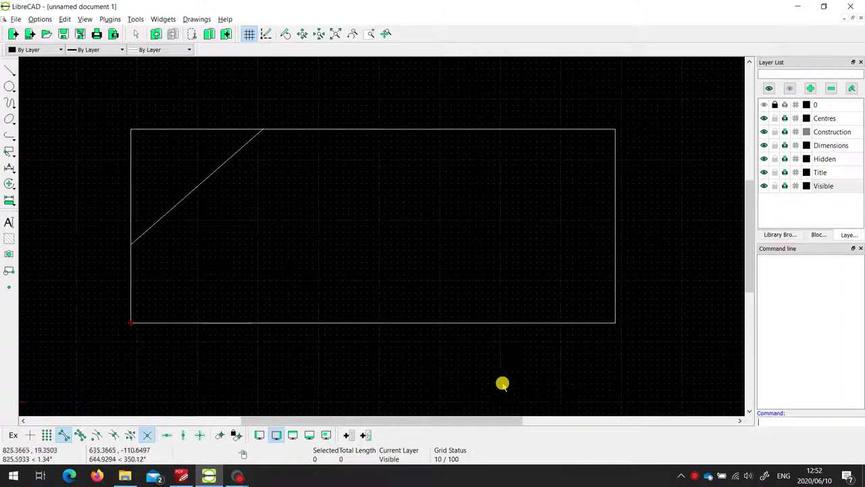
- Try to hatch the area bounded by the four rectangle edges and the diagonal with pattern iso03w100, scale 0.7, angle 45
click(504, 321)
click(613, 252)
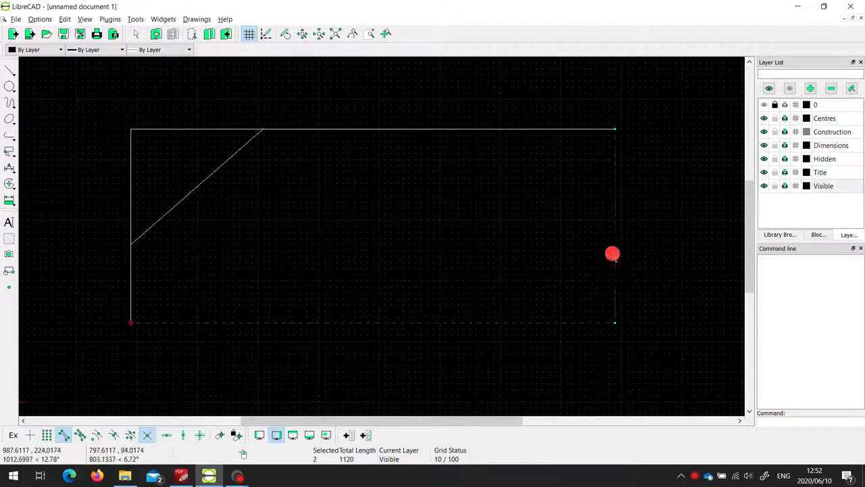
click(532, 128)
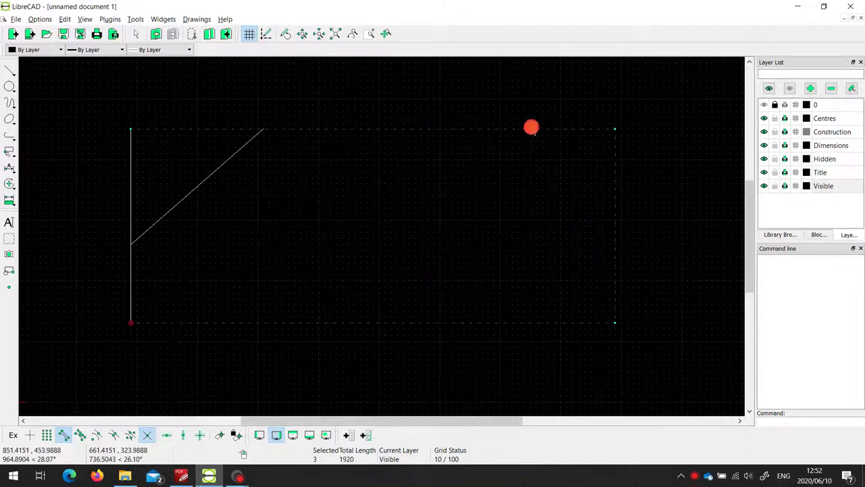
click(193, 189)
click(132, 287)
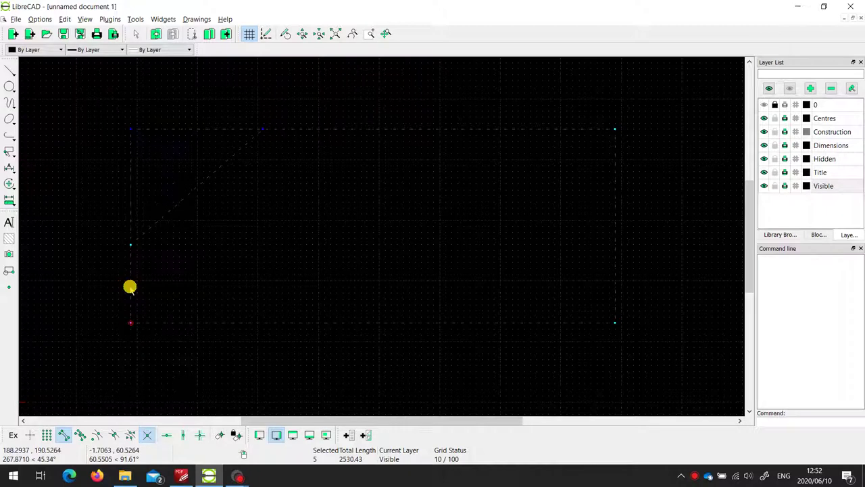
click(9, 240)
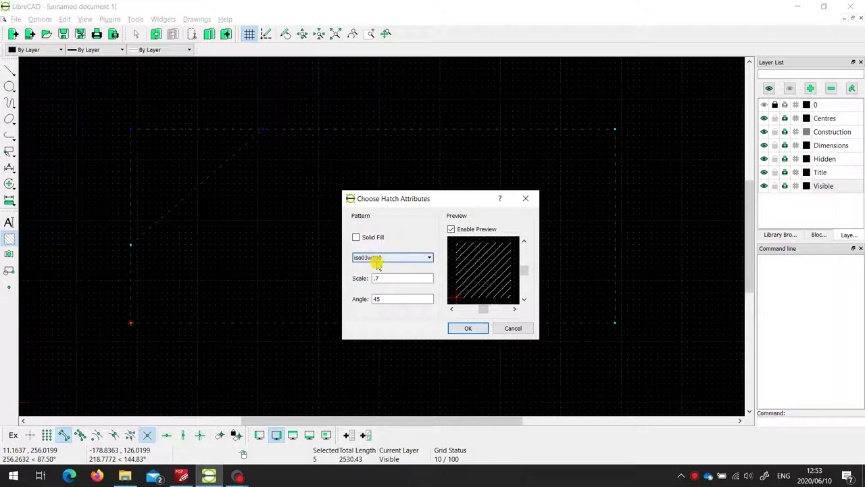
click(387, 298)
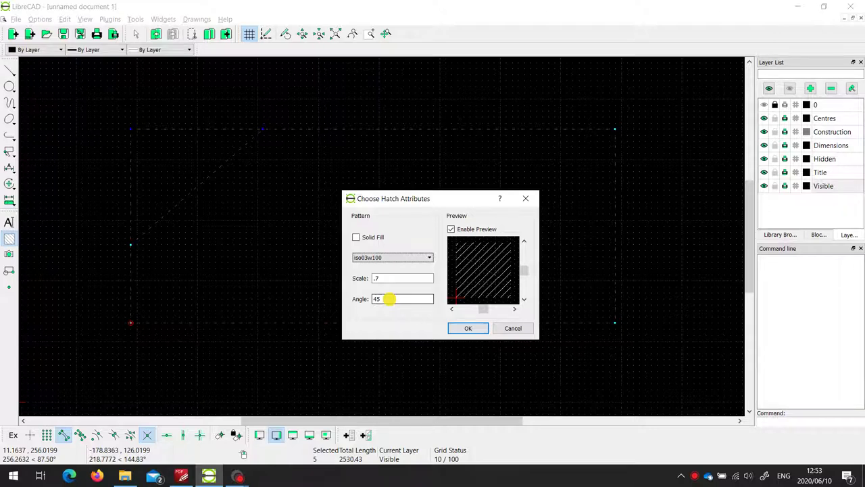
click(393, 277)
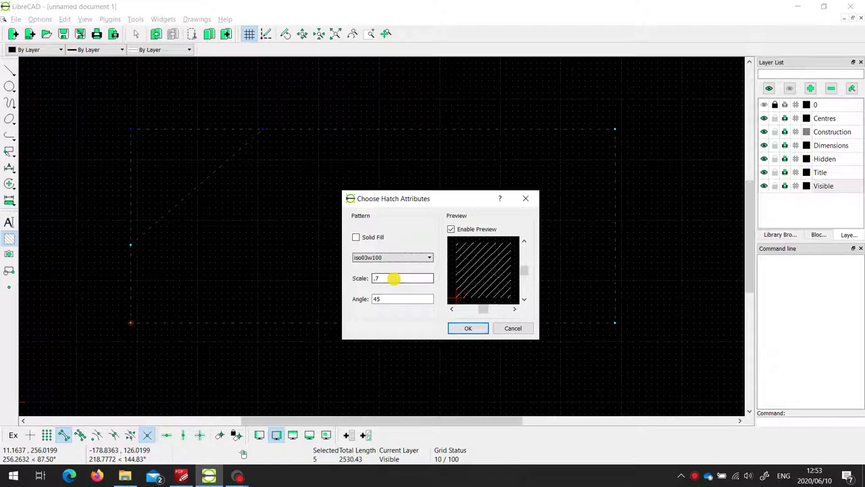
click(468, 328)
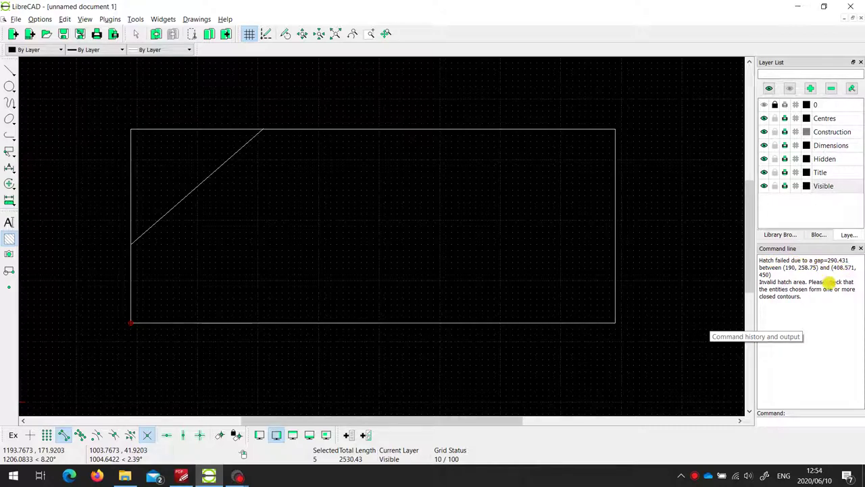
- Examine the reported hatch gap coordinates and check the top edge, diagonal and left edge for where the contour breaks
click(791, 265)
drag(791, 265, 853, 267)
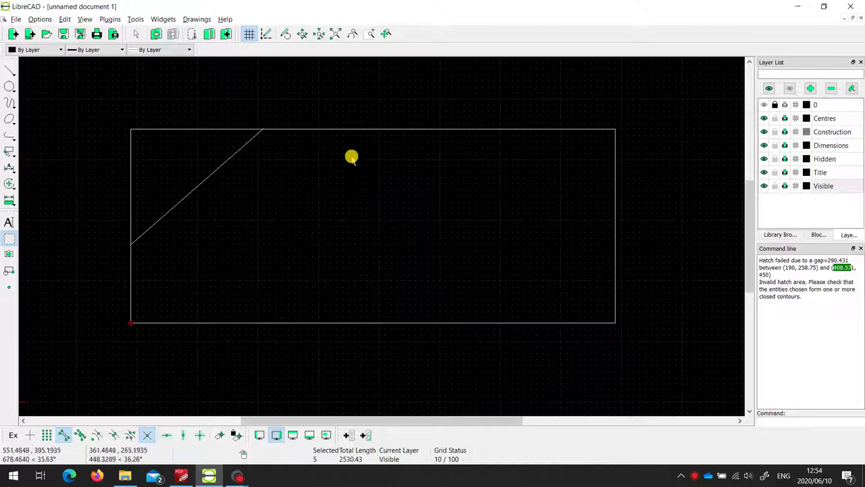
click(356, 130)
click(203, 183)
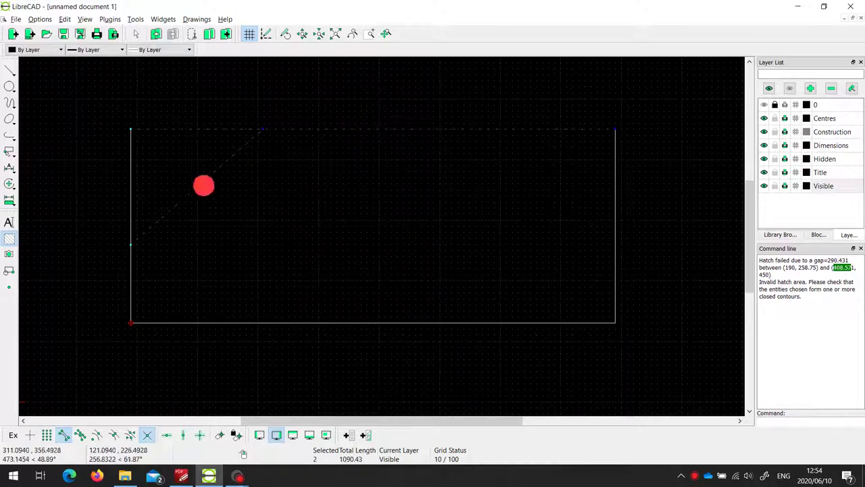
click(130, 276)
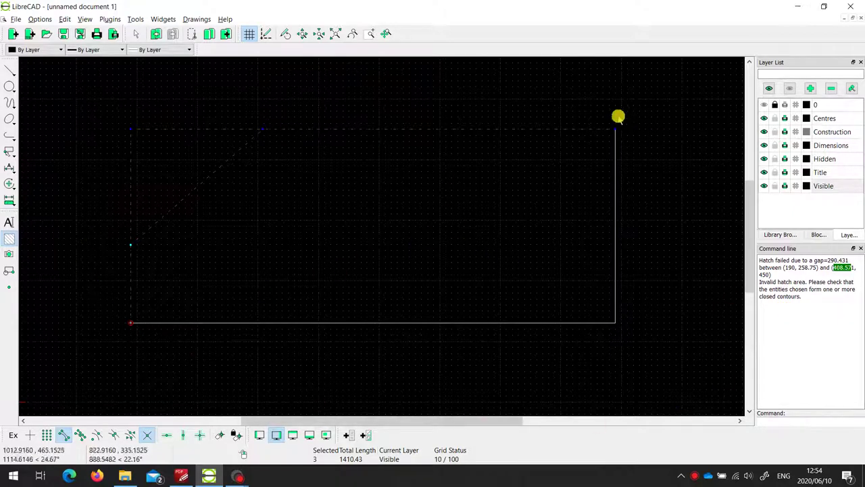
click(170, 347)
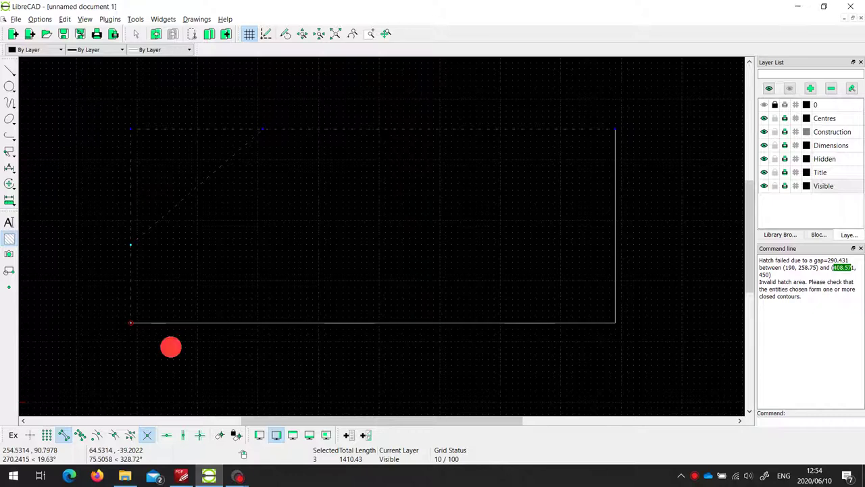
click(200, 276)
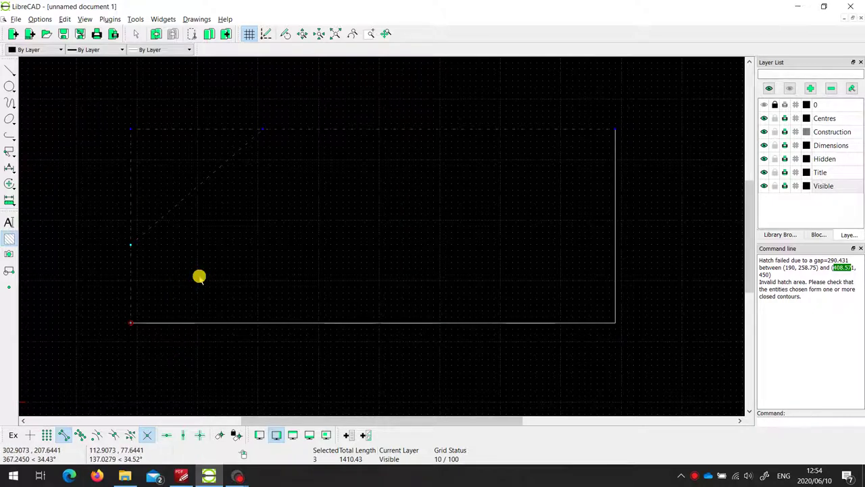
key(Escape)
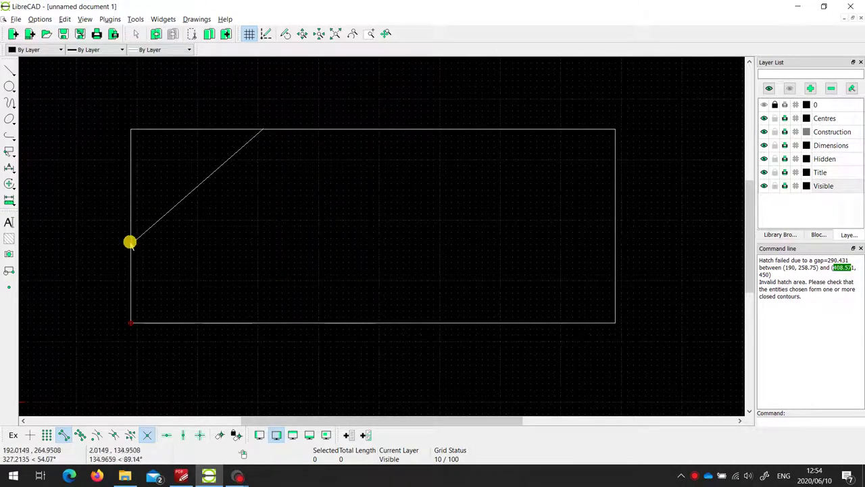
- Inspect how far the rectangle's top and left edges run past the ends of the diagonal, and clear the selection
click(131, 316)
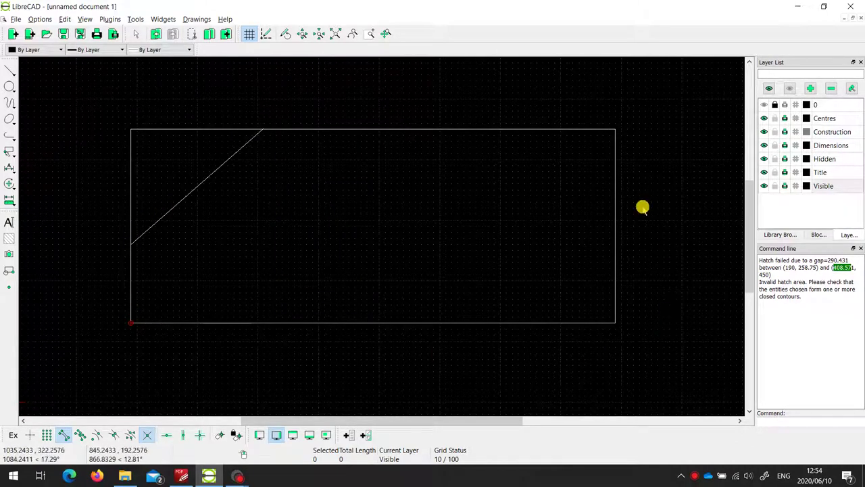
click(432, 129)
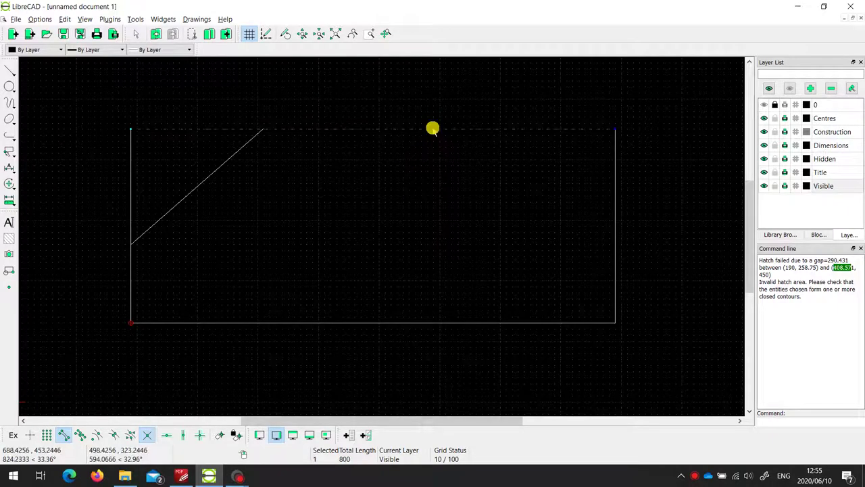
click(89, 125)
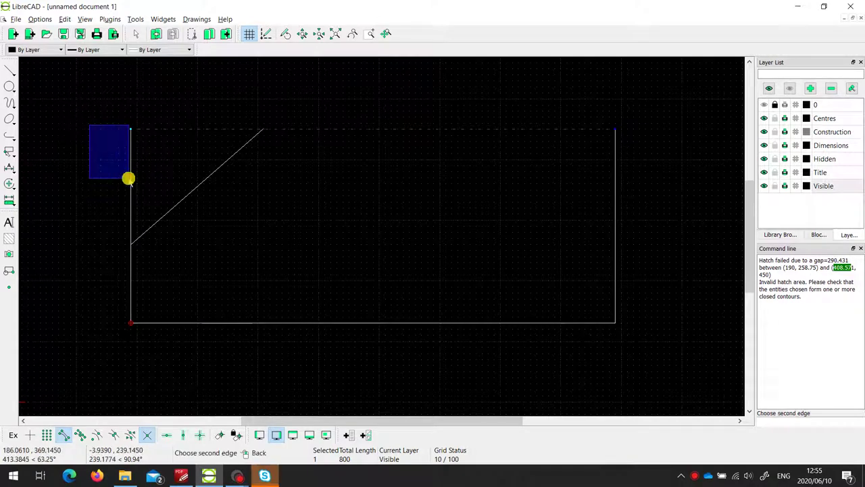
click(128, 178)
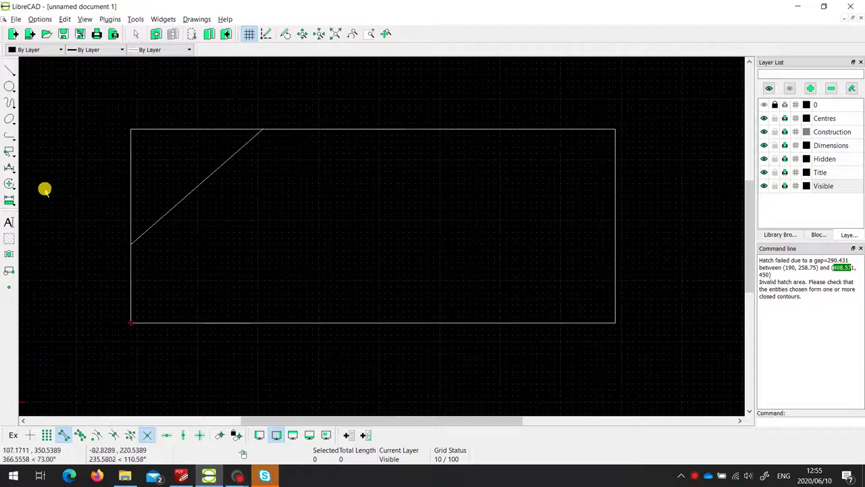
- Divide the rectangle's top edge at the diagonal's upper endpoint and its left edge at the diagonal's lower endpoint
click(9, 183)
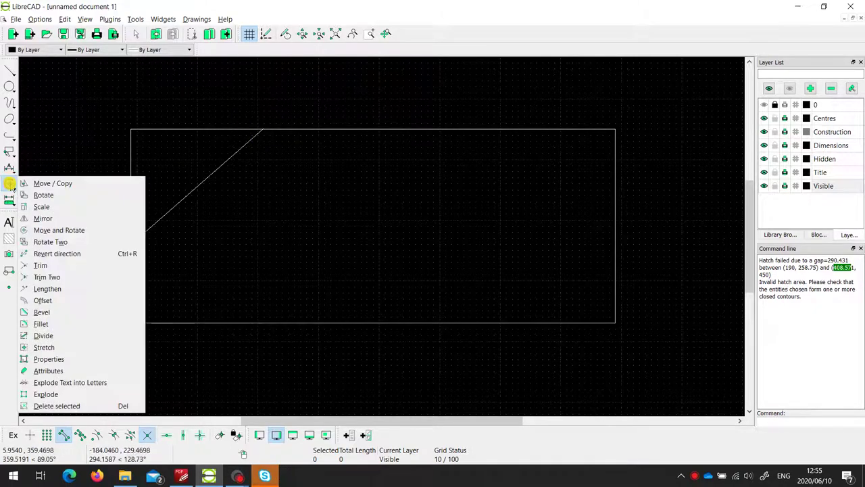
click(45, 336)
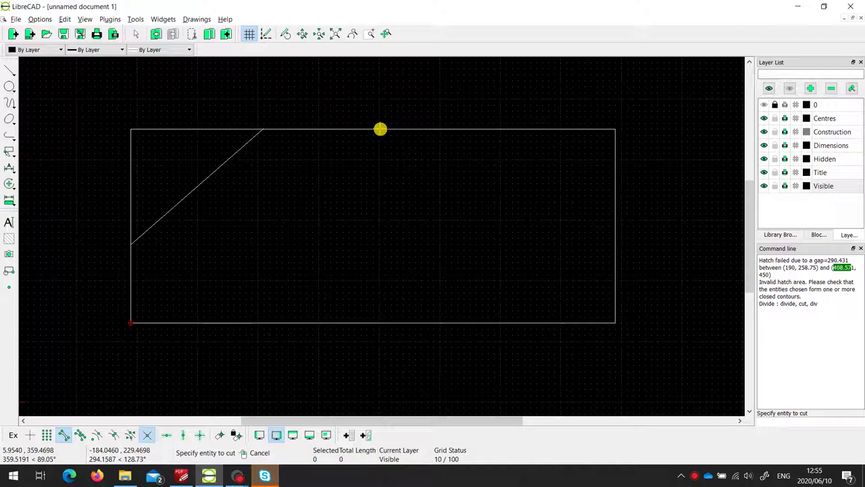
click(380, 128)
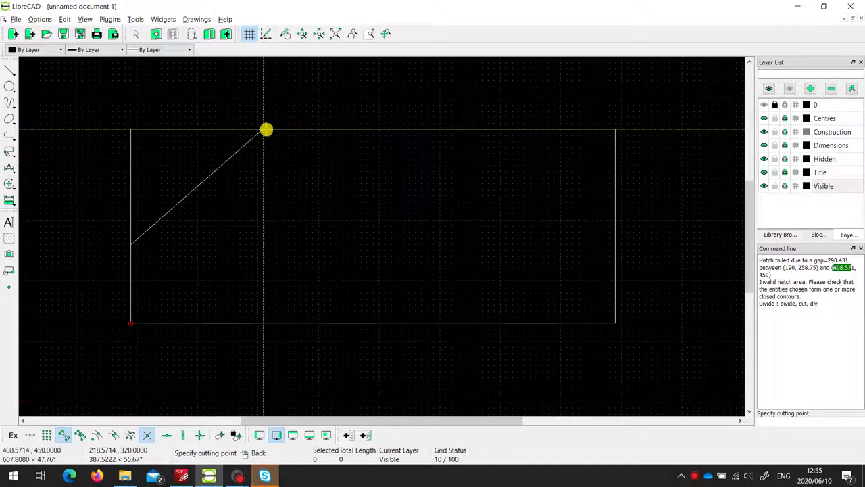
click(265, 129)
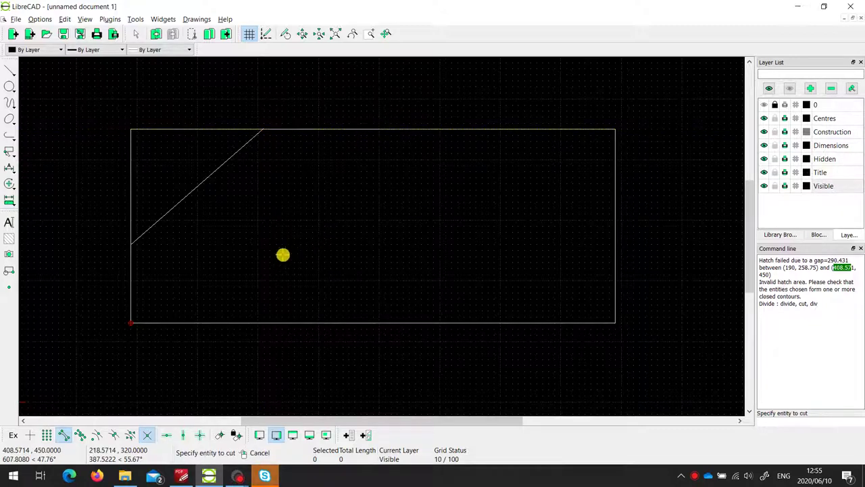
click(129, 287)
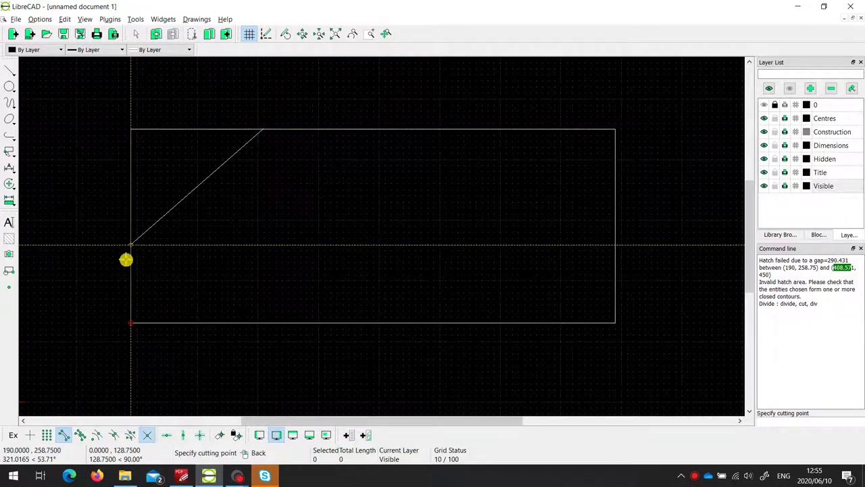
click(127, 248)
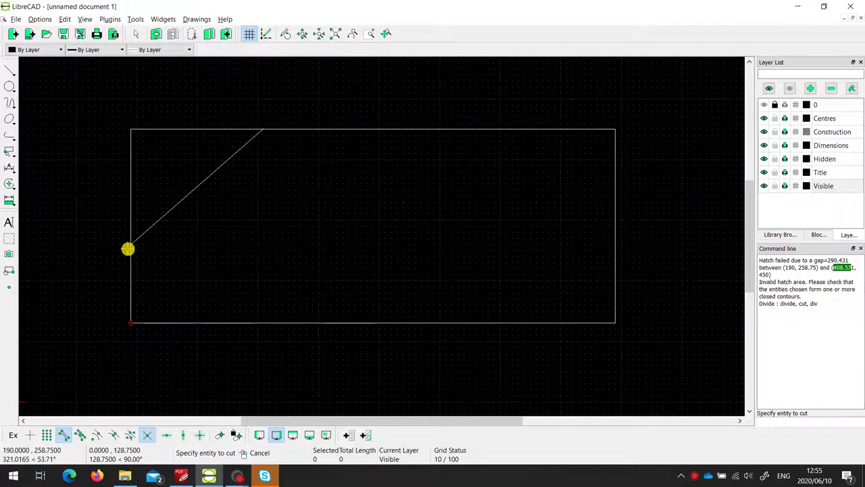
right_click(128, 249)
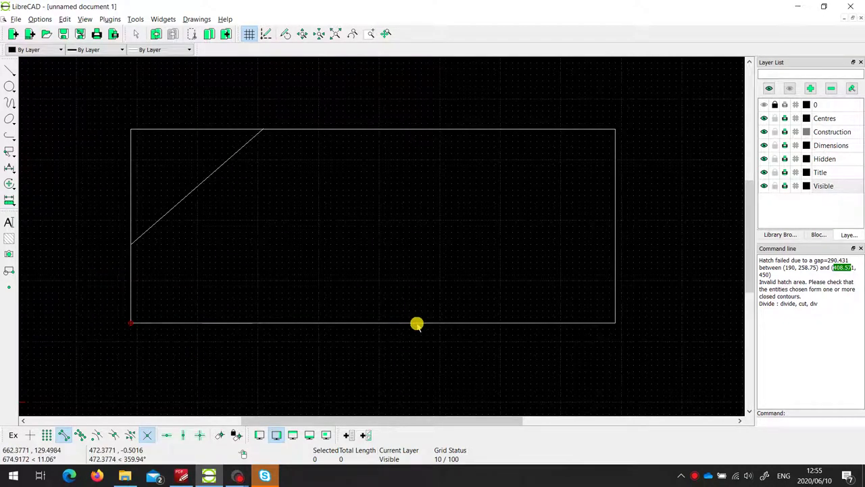
- Hatch the five-sided area below the diagonal, bounded by the divided edge segments, with pattern iso03w100, scale 0.7 and angle 45
click(416, 323)
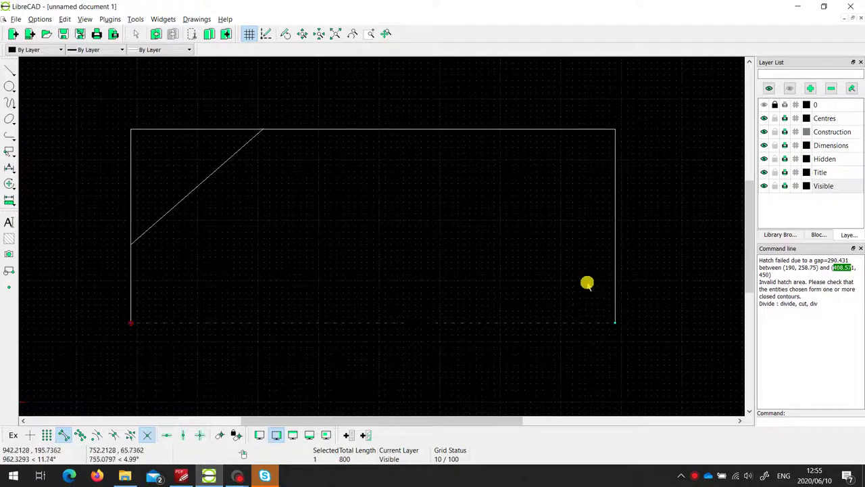
click(614, 270)
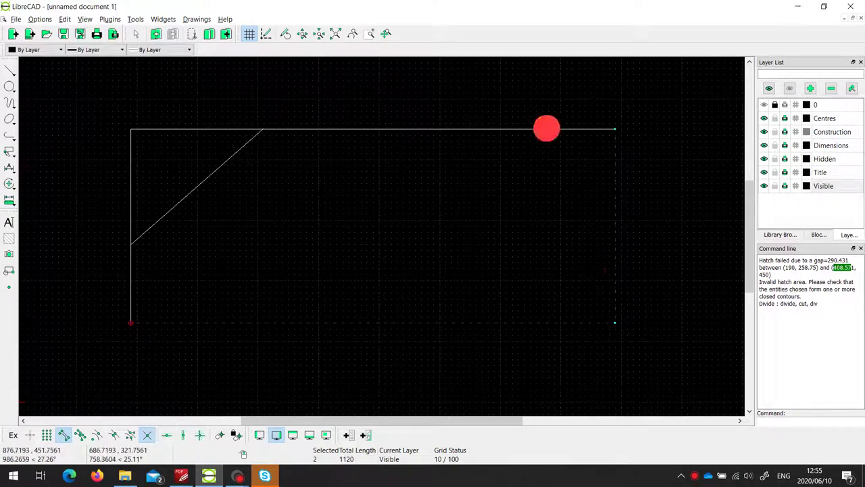
click(546, 128)
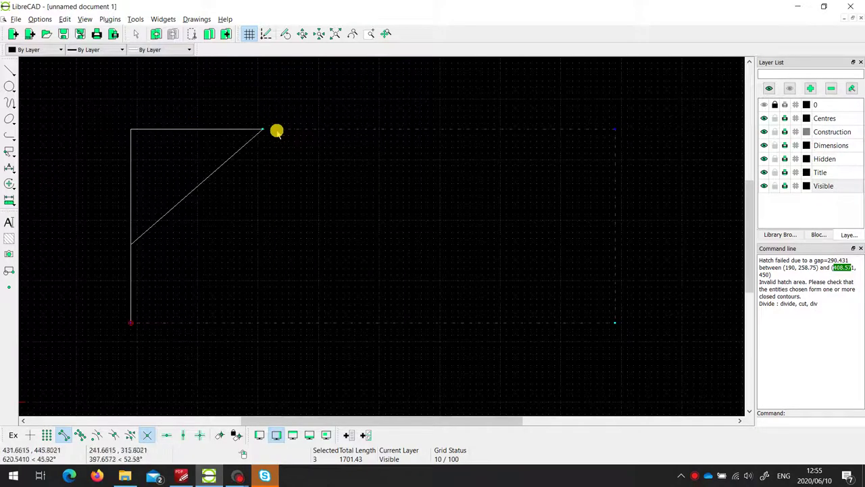
click(214, 175)
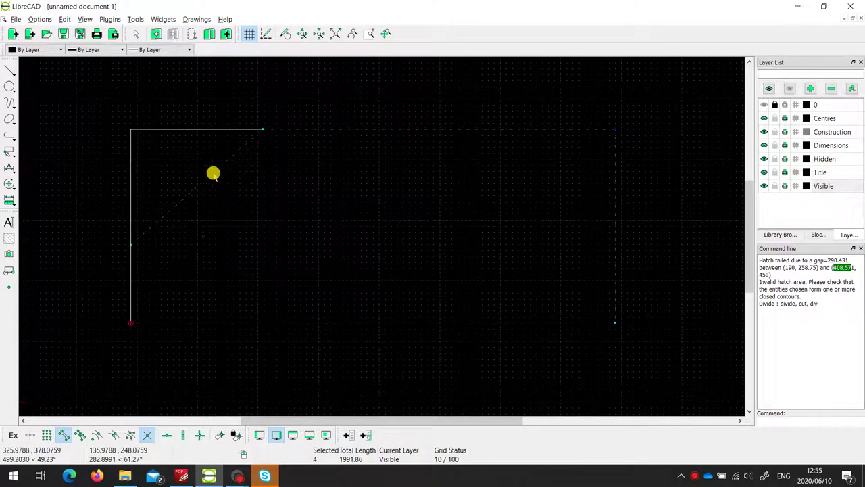
click(133, 278)
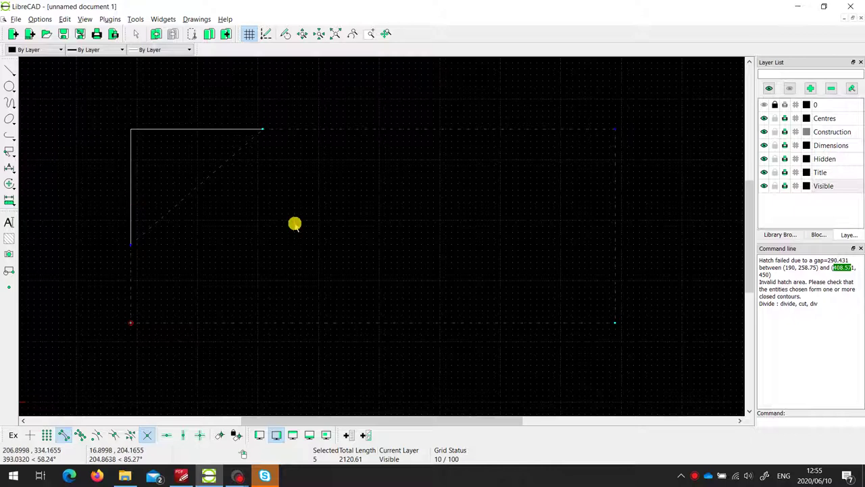
click(9, 238)
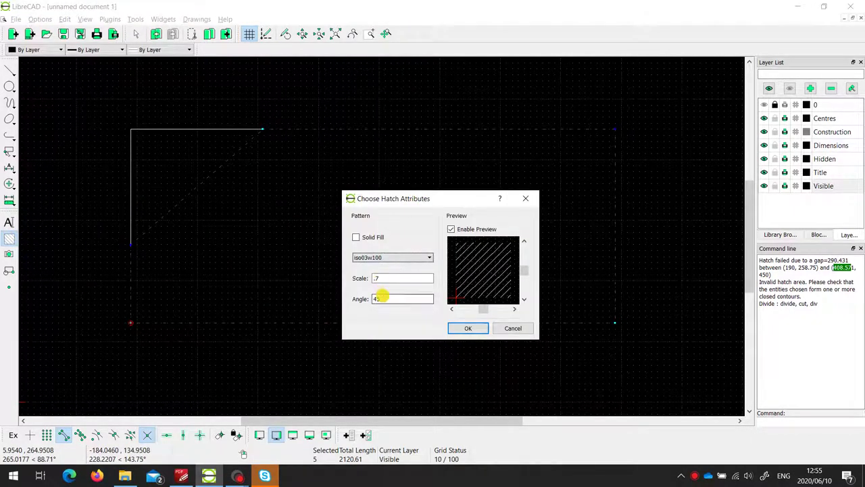
click(470, 328)
click(471, 329)
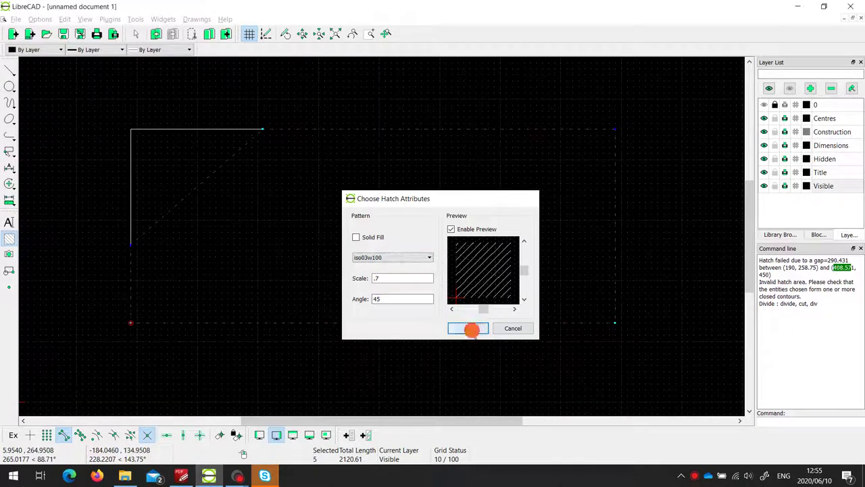